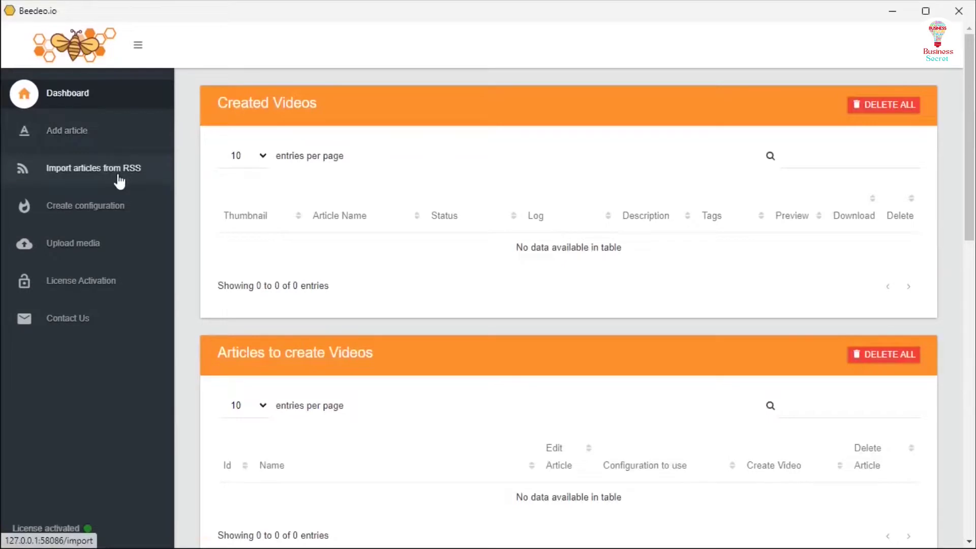
{"action": "left_click", "coordinate": [119, 181]}
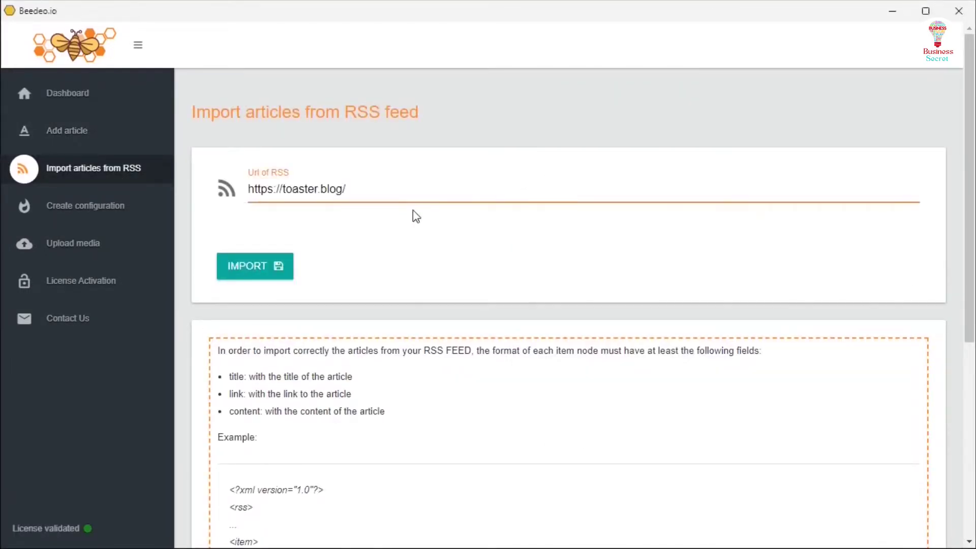
{"action": "left_click", "coordinate": [249, 271]}
{"action": "scroll", "coordinate": [422, 229], "scroll_direction": "down", "scroll_amount": 3}
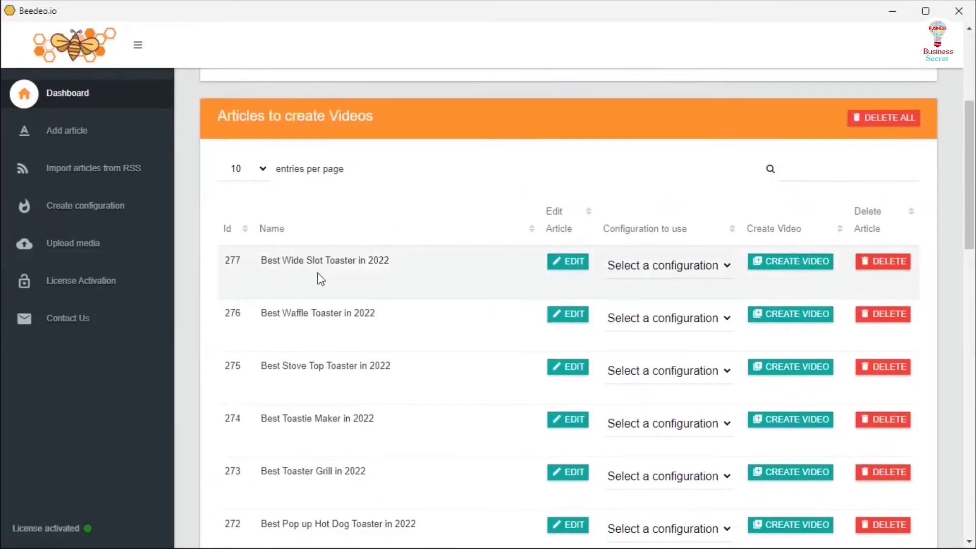
{"action": "scroll", "coordinate": [321, 278], "scroll_direction": "down", "scroll_amount": 3}
{"action": "scroll", "coordinate": [322, 276], "scroll_direction": "down", "scroll_amount": 3}
{"action": "scroll", "coordinate": [323, 275], "scroll_direction": "up", "scroll_amount": 8}
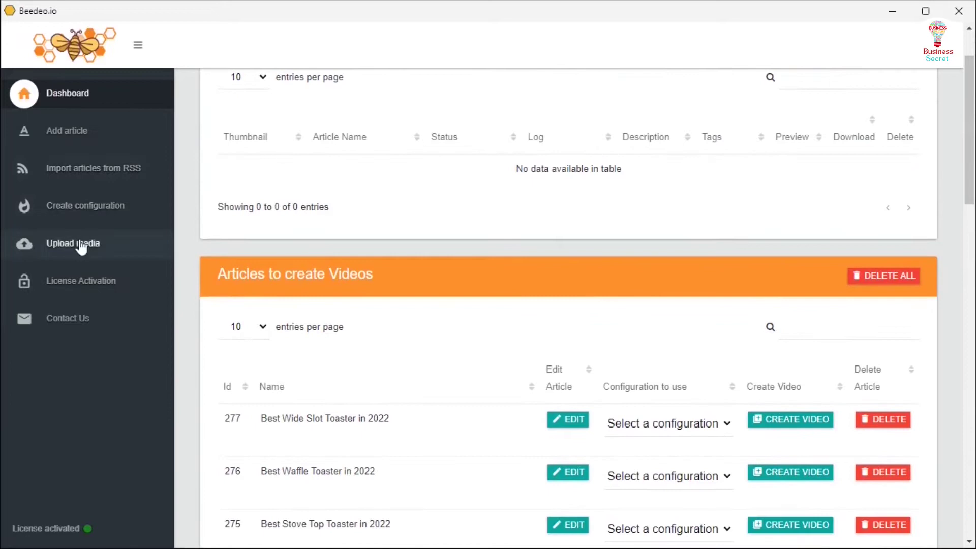
Upload all the background video files from File Explorer to Beedeo.
{"action": "left_click", "coordinate": [81, 246]}
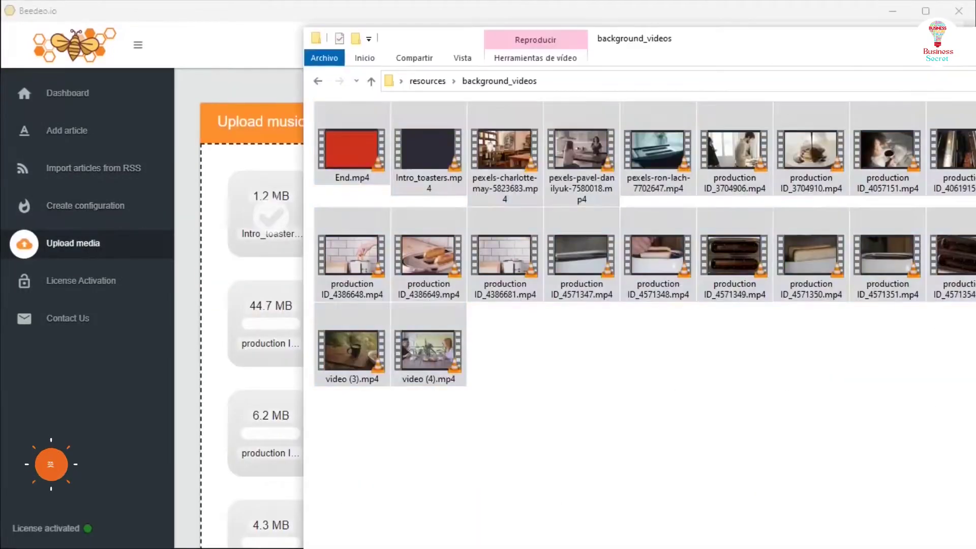
{"action": "key", "text": "ctrl+a"}
{"action": "left_click_drag", "start_coordinate": [794, 44], "coordinate": [963, 35]}
Open the images folder under resources and select all the toaster pictures.
{"action": "left_click", "coordinate": [542, 70]}
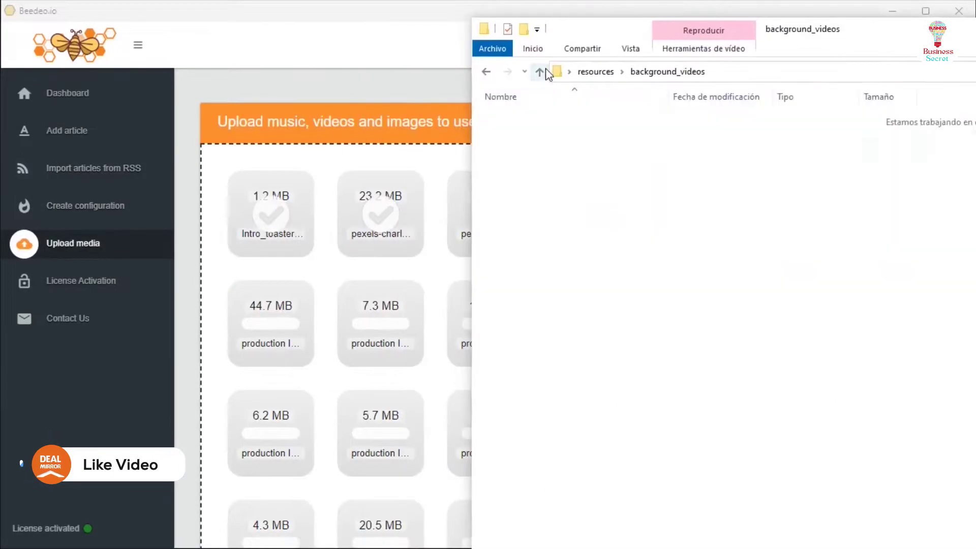
{"action": "double_click", "coordinate": [539, 134]}
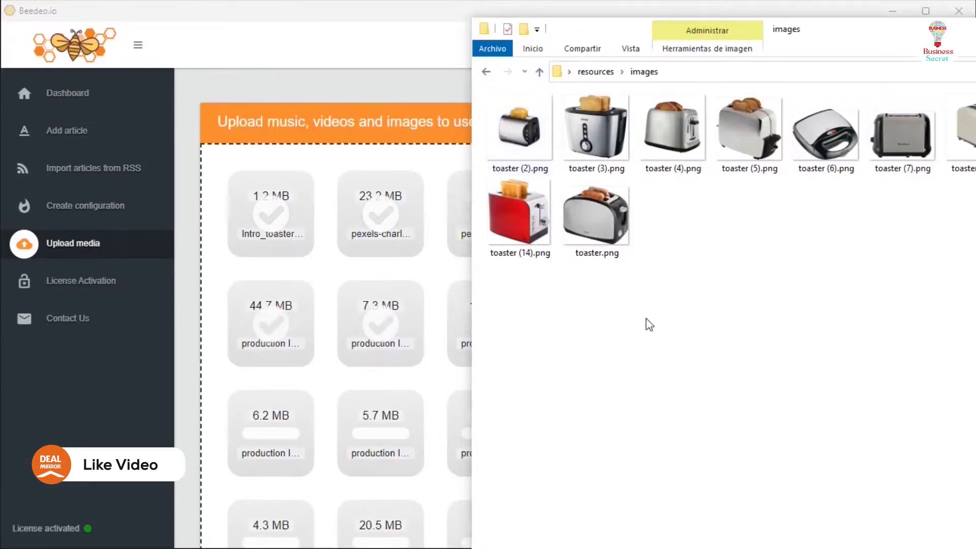
{"action": "left_click_drag", "start_coordinate": [505, 316], "coordinate": [969, 93]}
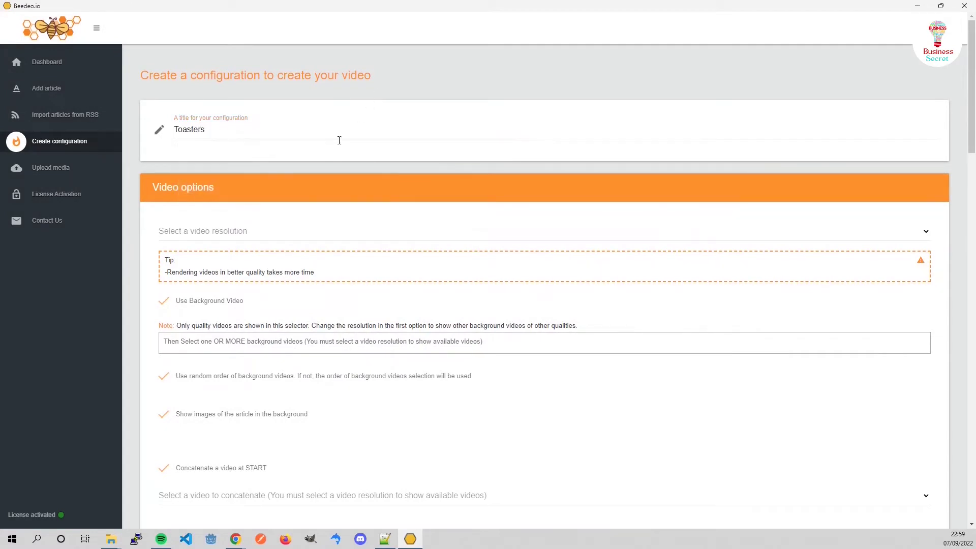
Set the Toasters configuration's video resolution to Full HD (1080p).
{"action": "left_click", "coordinate": [192, 232]}
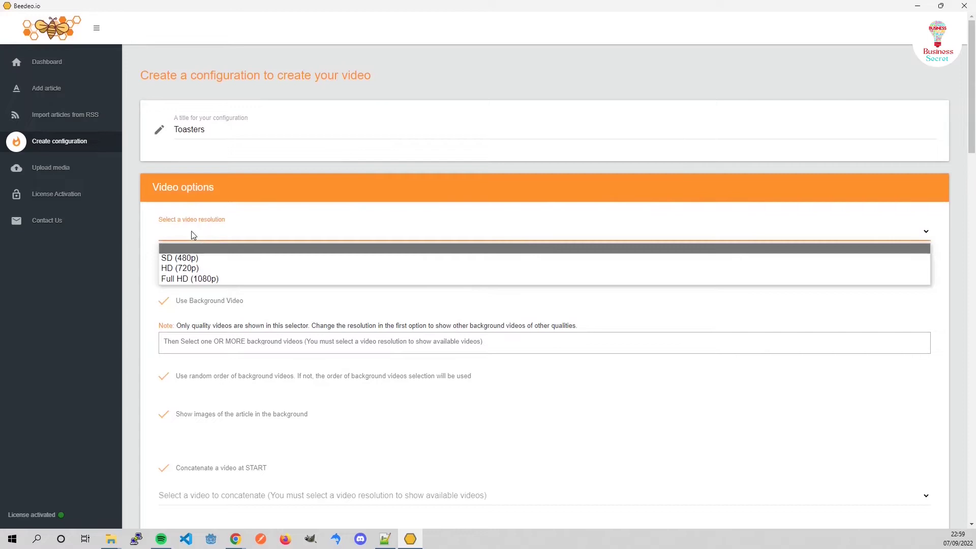
{"action": "left_click", "coordinate": [197, 268]}
{"action": "left_click", "coordinate": [427, 340]}
{"action": "scroll", "coordinate": [428, 393], "scroll_direction": "down", "scroll_amount": 3}
{"action": "scroll", "coordinate": [425, 393], "scroll_direction": "down", "scroll_amount": 3}
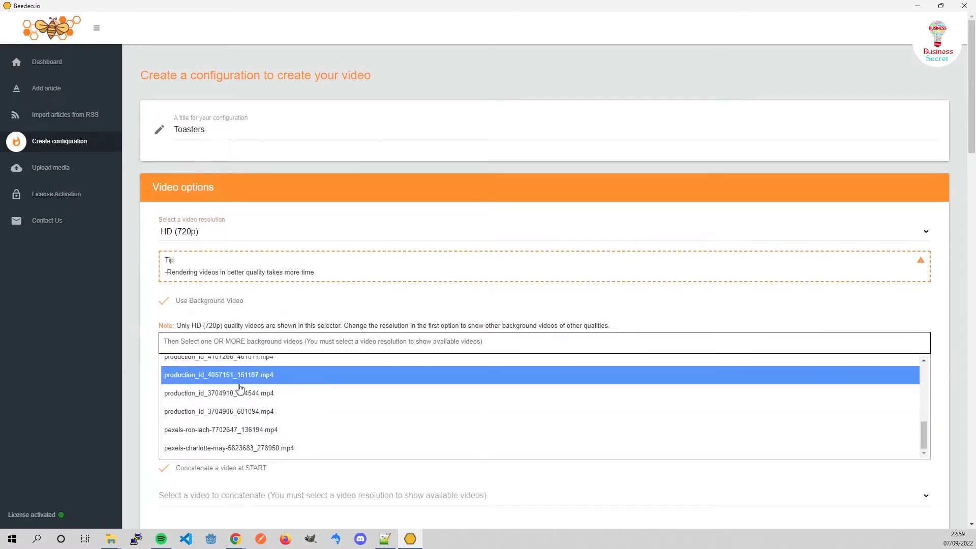
{"action": "left_click", "coordinate": [149, 324]}
{"action": "left_click", "coordinate": [204, 236]}
{"action": "left_click", "coordinate": [212, 282]}
Add several background videos to the Toasters configuration.
{"action": "left_click", "coordinate": [212, 338]}
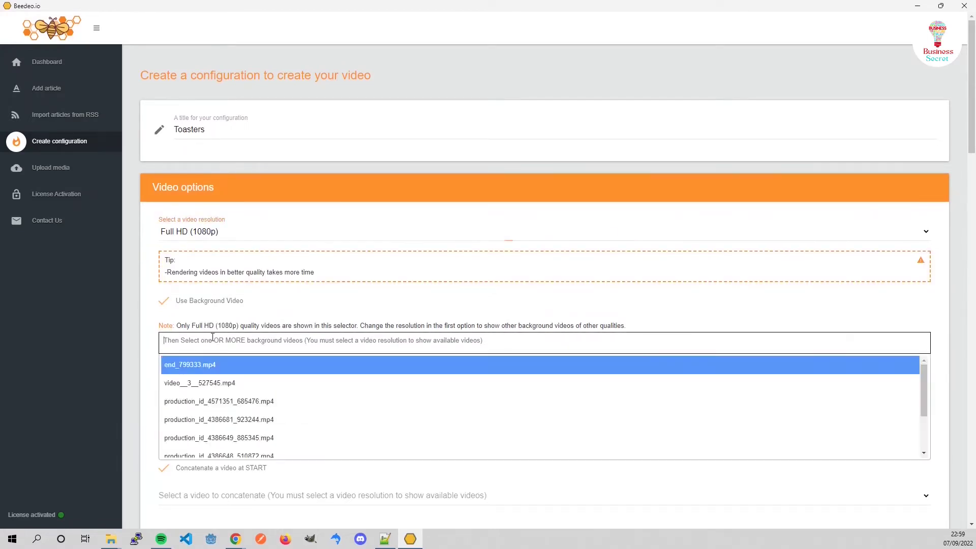
{"action": "scroll", "coordinate": [132, 336], "scroll_direction": "down", "scroll_amount": 2}
{"action": "left_click", "coordinate": [190, 209]}
{"action": "left_click", "coordinate": [200, 245]}
{"action": "left_click", "coordinate": [219, 263]}
{"action": "left_click", "coordinate": [229, 281]}
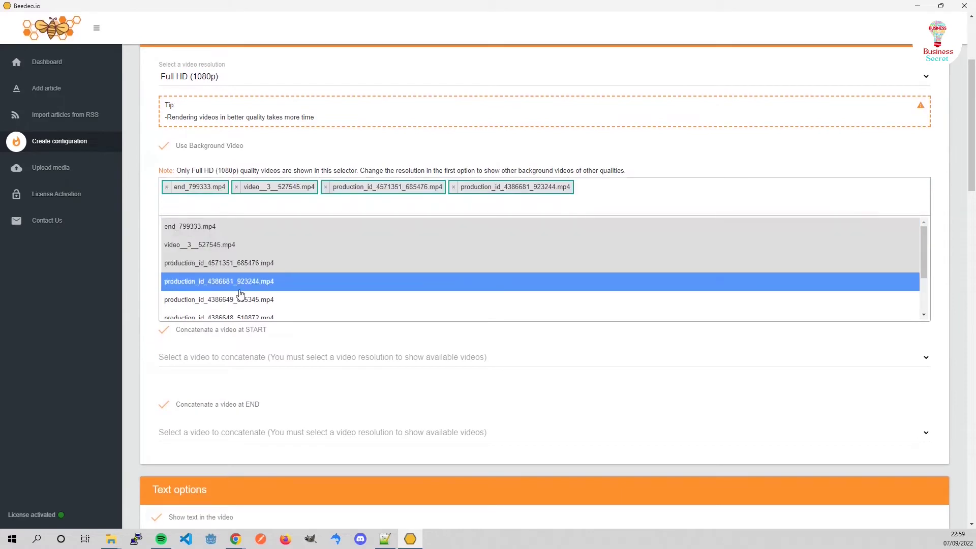
{"action": "left_click", "coordinate": [258, 285]}
{"action": "scroll", "coordinate": [127, 269], "scroll_direction": "down", "scroll_amount": 5}
{"action": "scroll", "coordinate": [279, 290], "scroll_direction": "down", "scroll_amount": 2}
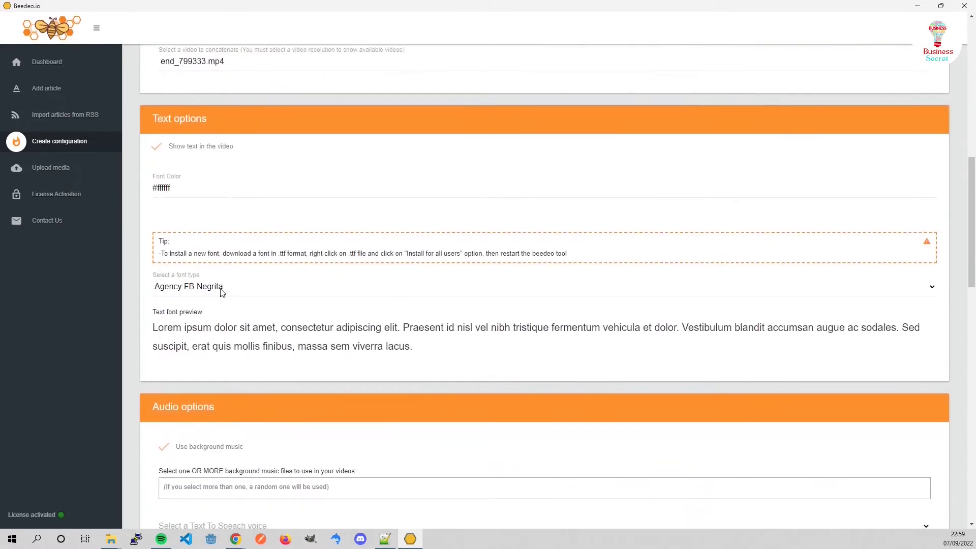
Set the video text font to Clap Hand and add background music tracks.
{"action": "left_click", "coordinate": [279, 287]}
{"action": "scroll", "coordinate": [321, 157], "scroll_direction": "down", "scroll_amount": 4}
{"action": "scroll", "coordinate": [338, 181], "scroll_direction": "down", "scroll_amount": 4}
{"action": "scroll", "coordinate": [338, 179], "scroll_direction": "down", "scroll_amount": 4}
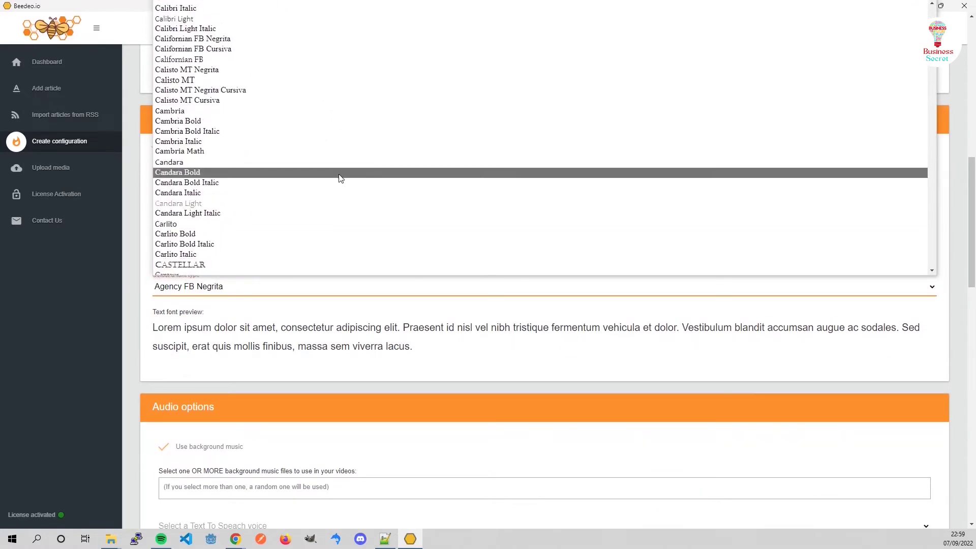
{"action": "scroll", "coordinate": [269, 223], "scroll_direction": "down", "scroll_amount": 4}
{"action": "left_click", "coordinate": [269, 223]}
{"action": "scroll", "coordinate": [254, 230], "scroll_direction": "down", "scroll_amount": 3}
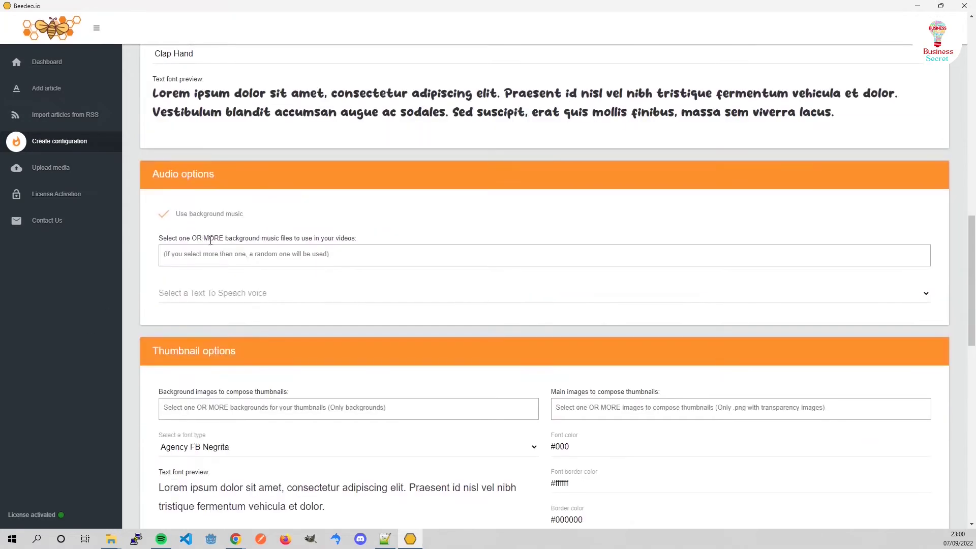
{"action": "left_click", "coordinate": [217, 260]}
{"action": "left_click", "coordinate": [219, 279]}
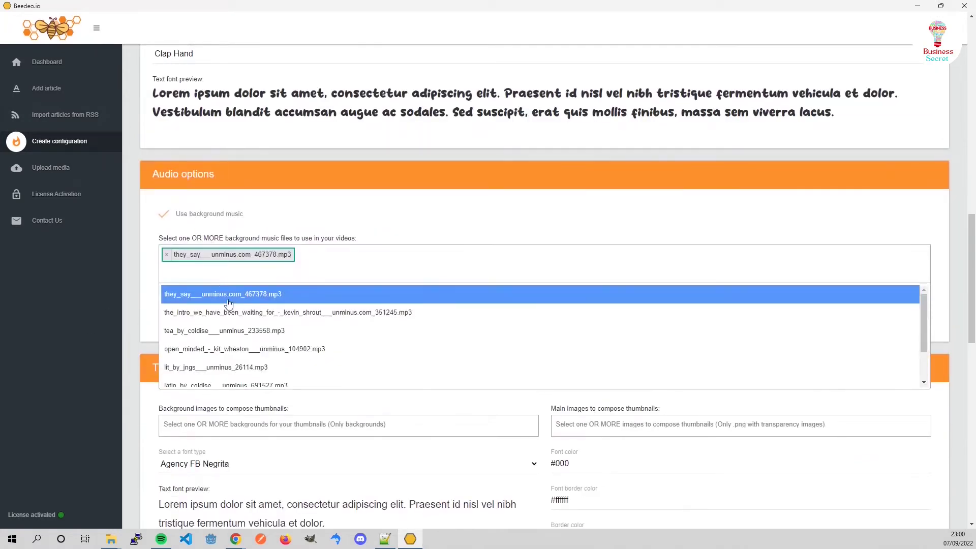
{"action": "left_click", "coordinate": [219, 302]}
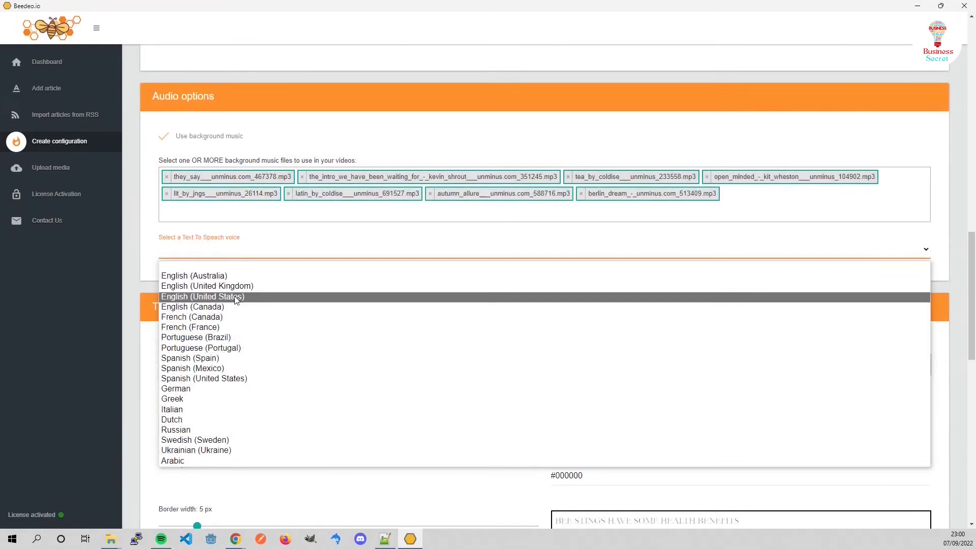
Choose the English (United States) voice and add ten thumbnail background images, including fire.
{"action": "left_click", "coordinate": [238, 296]}
{"action": "scroll", "coordinate": [226, 224], "scroll_direction": "down", "scroll_amount": 2}
{"action": "scroll", "coordinate": [264, 141], "scroll_direction": "down", "scroll_amount": 1}
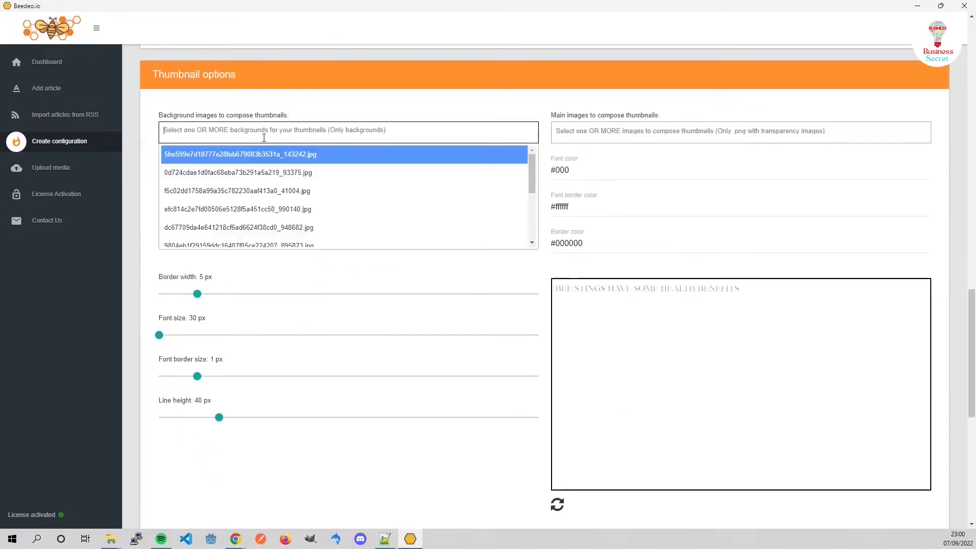
{"action": "left_click", "coordinate": [277, 156]}
{"action": "left_click", "coordinate": [284, 189]}
{"action": "left_click", "coordinate": [288, 208]}
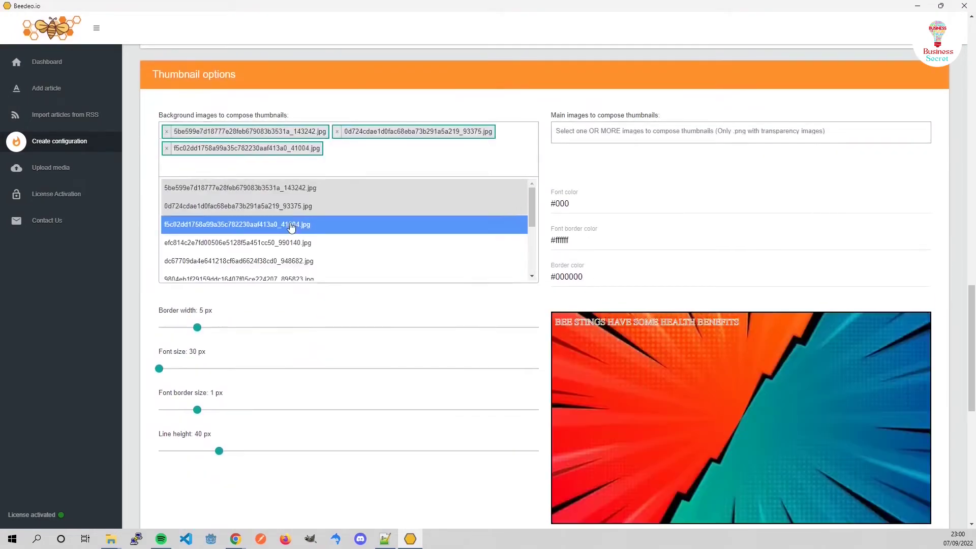
{"action": "left_click", "coordinate": [324, 234]}
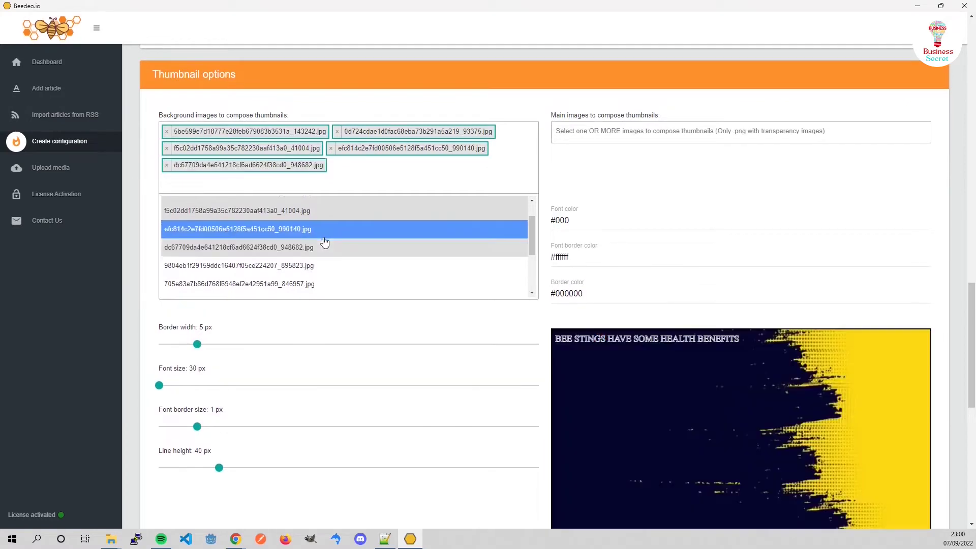
{"action": "left_click", "coordinate": [330, 273]}
{"action": "left_click", "coordinate": [347, 261]}
{"action": "left_click", "coordinate": [339, 285]}
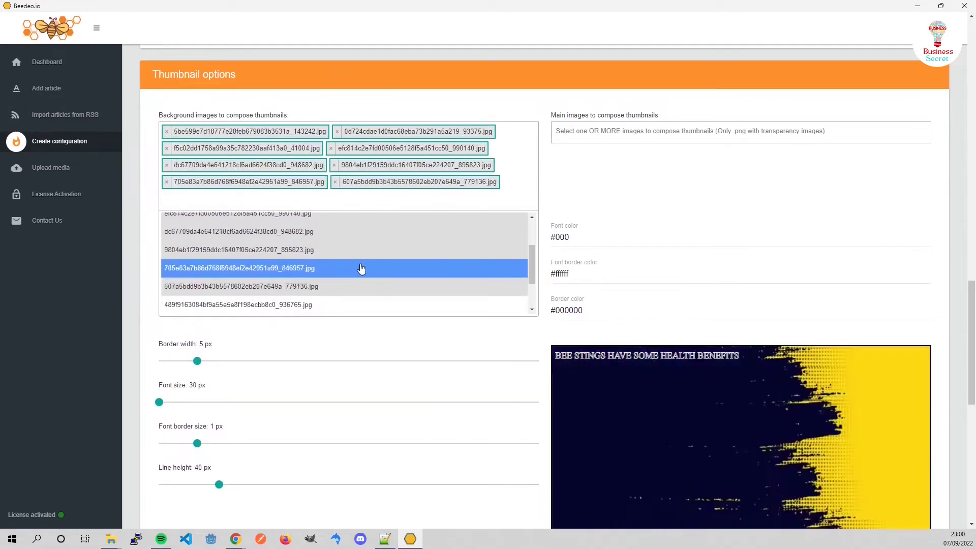
{"action": "left_click", "coordinate": [352, 277]}
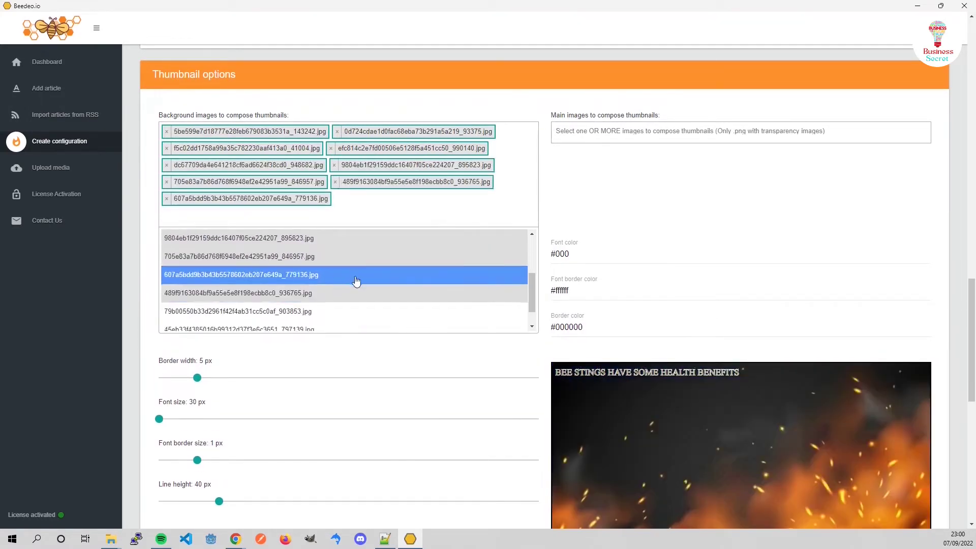
{"action": "left_click", "coordinate": [349, 283]}
{"action": "left_click", "coordinate": [348, 305]}
{"action": "scroll", "coordinate": [371, 295], "scroll_direction": "down", "scroll_amount": 3}
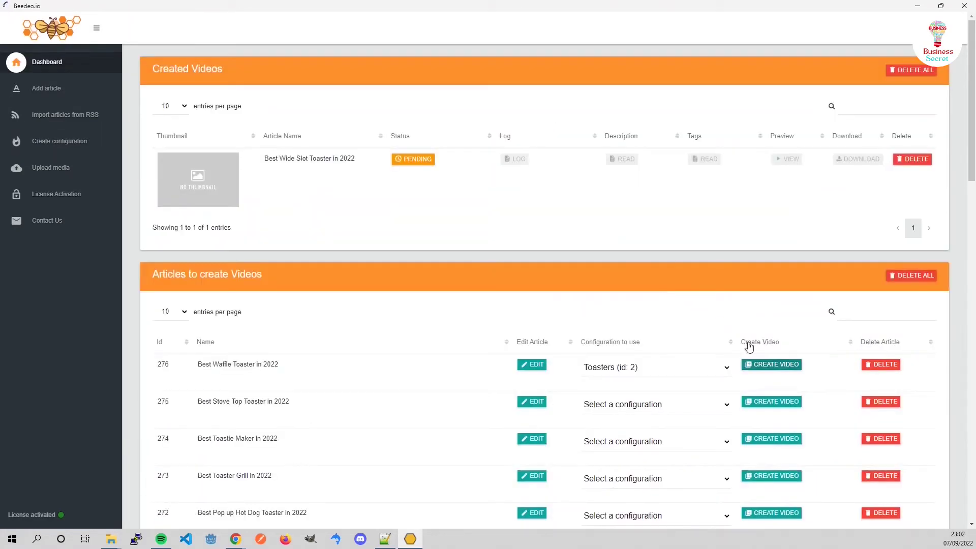
Create the Waffle Toaster and Stove Top Toaster videos with the Toasters configuration.
{"action": "left_click", "coordinate": [769, 365]}
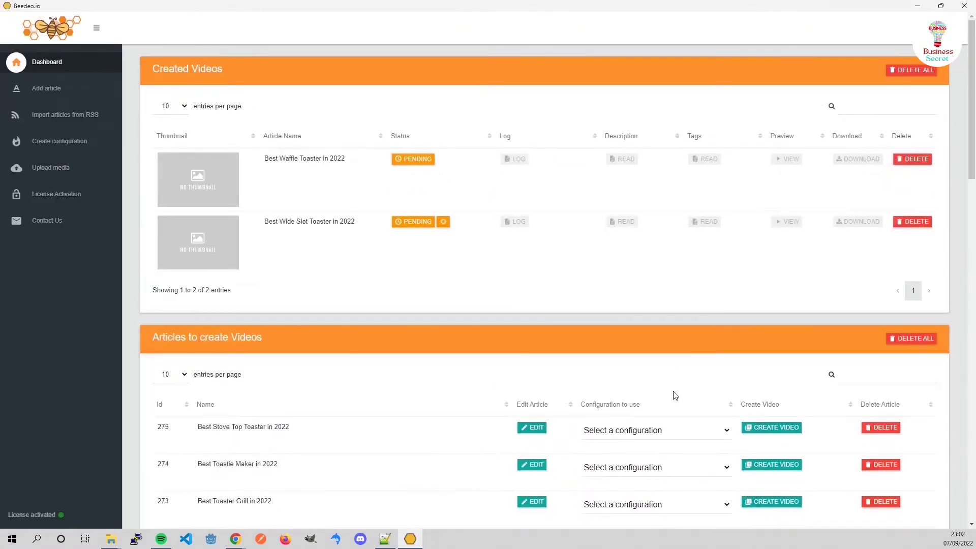
{"action": "left_click", "coordinate": [651, 431]}
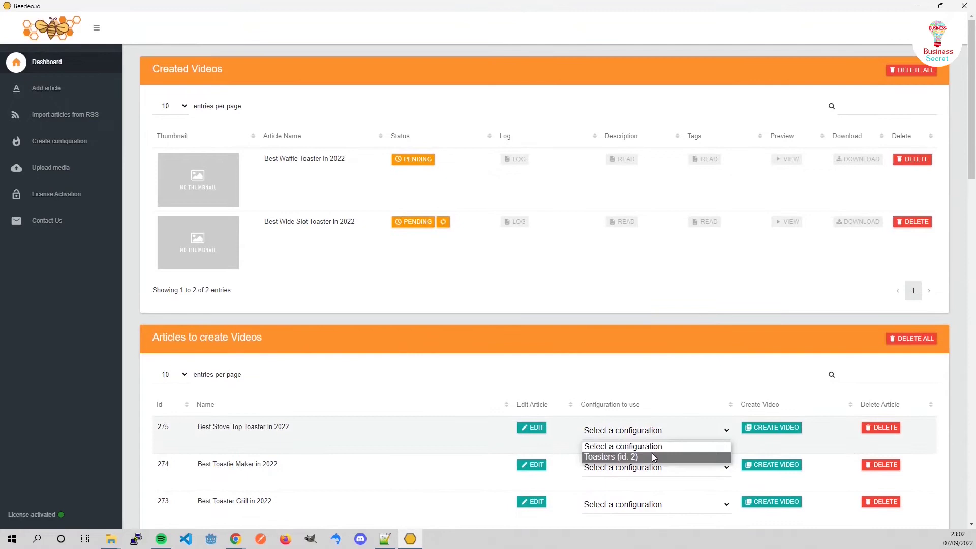
{"action": "scroll", "coordinate": [762, 419], "scroll_direction": "down", "scroll_amount": 3}
{"action": "left_click", "coordinate": [667, 238]}
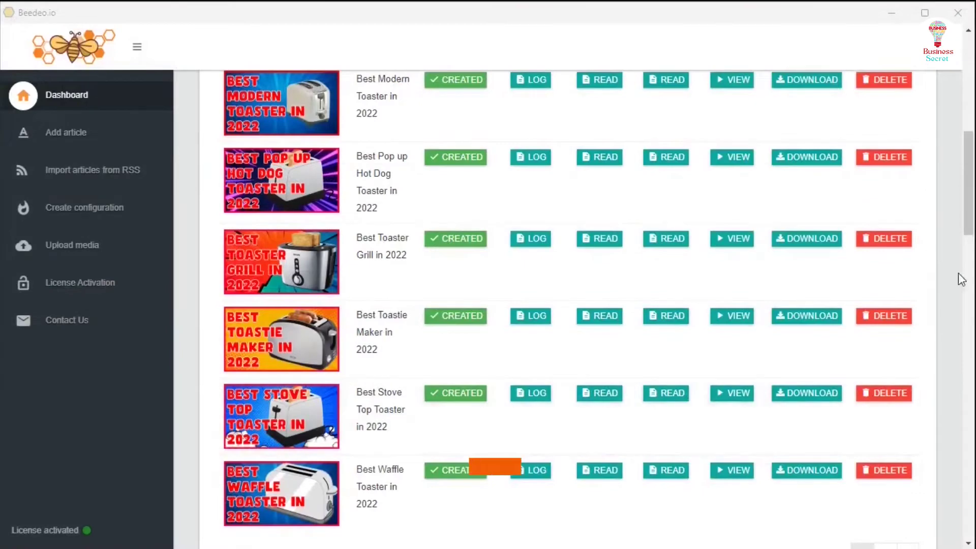
Preview the Waffle Toaster thumbnail, read its description, then open its video player.
{"action": "left_click", "coordinate": [296, 500]}
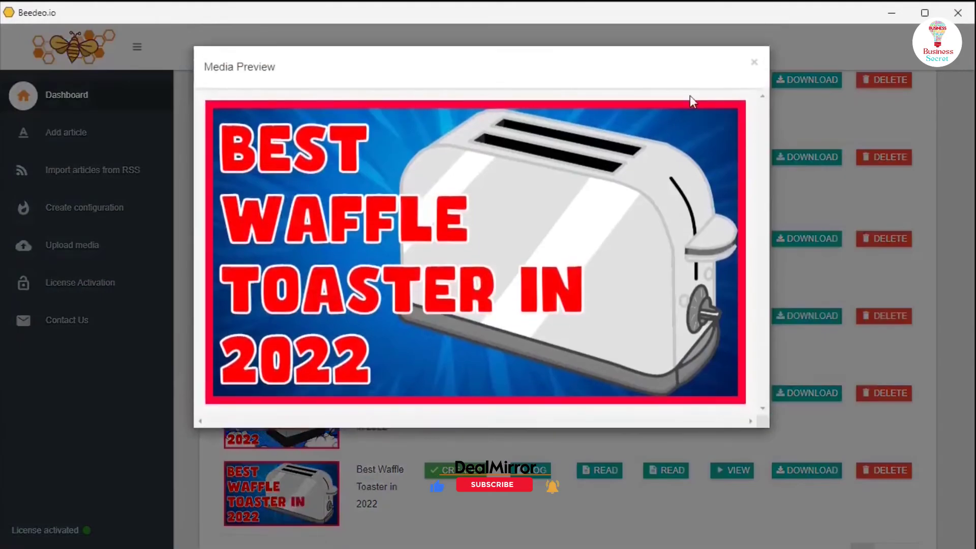
{"action": "left_click", "coordinate": [754, 67]}
{"action": "left_click", "coordinate": [739, 82]}
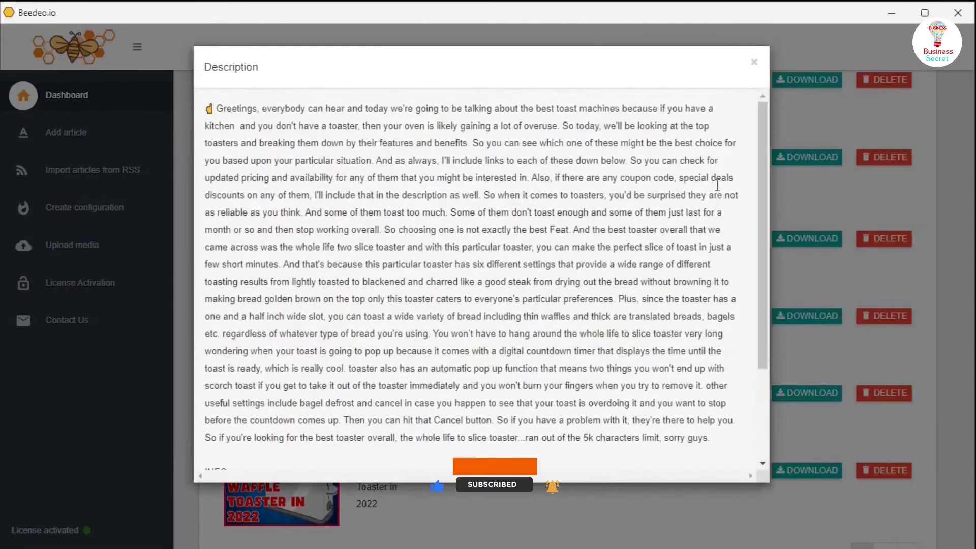
{"action": "key", "text": "Escape"}
{"action": "left_click", "coordinate": [282, 407]}
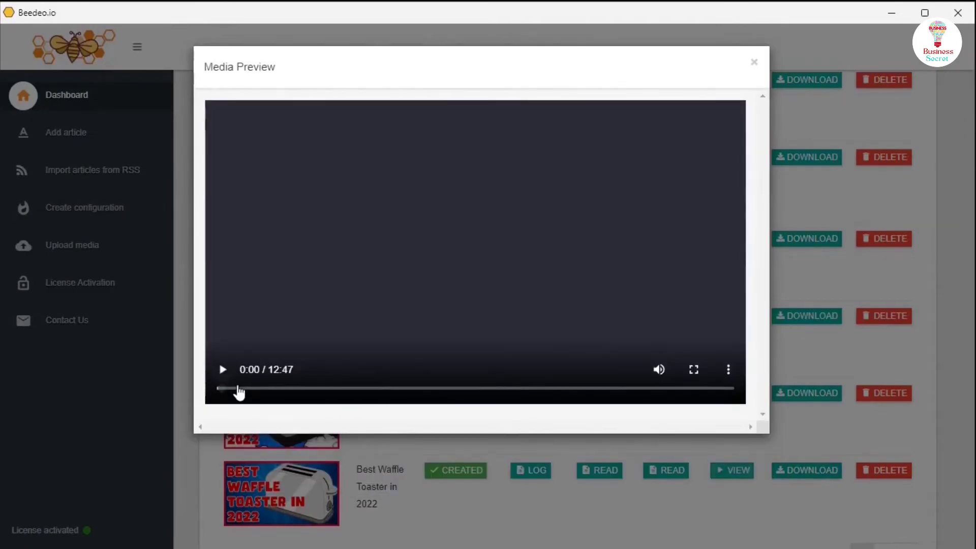